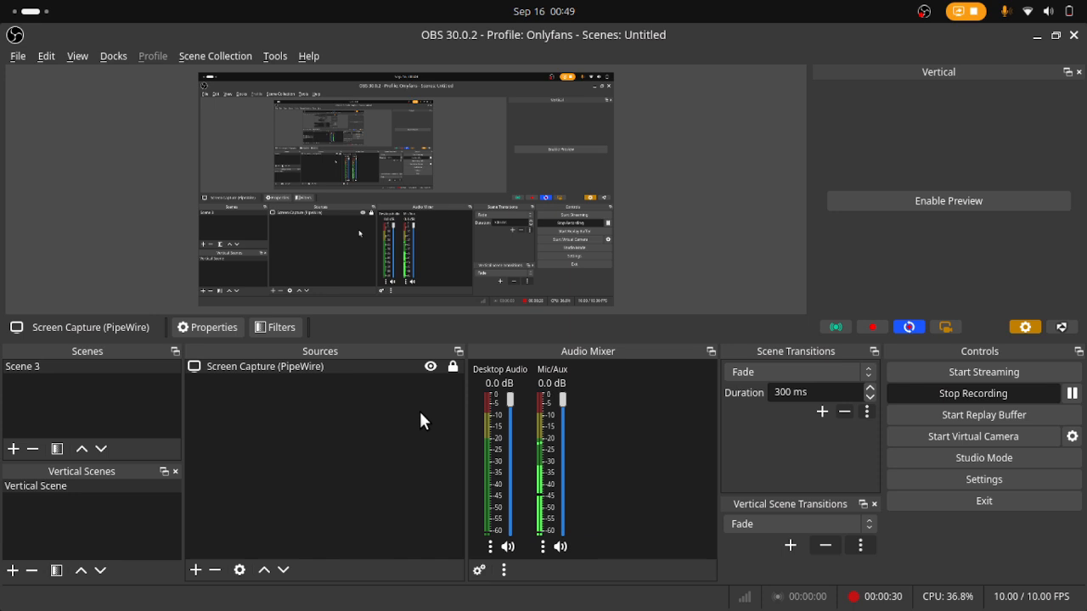
Open the GNOME Activities overview while OBS keeps recording.
{"action": "key", "text": "super"}
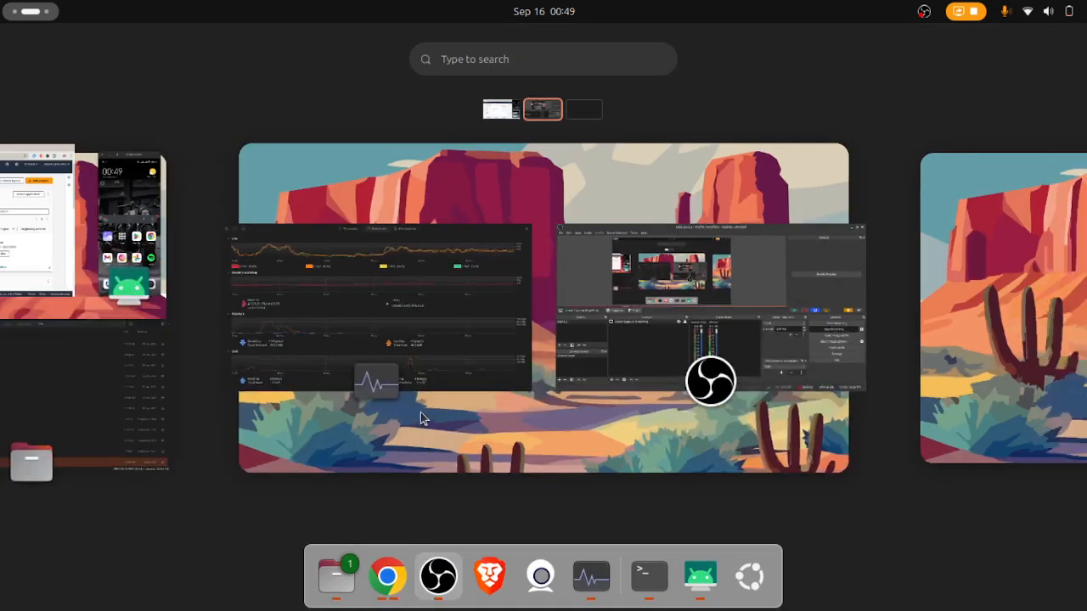
Bring the Chrome window with AWS Console Home forward and minimize the phone-mirror window.
{"action": "scroll", "coordinate": [420, 412], "scroll_direction": "up", "scroll_amount": 1}
{"action": "left_click", "coordinate": [637, 239]}
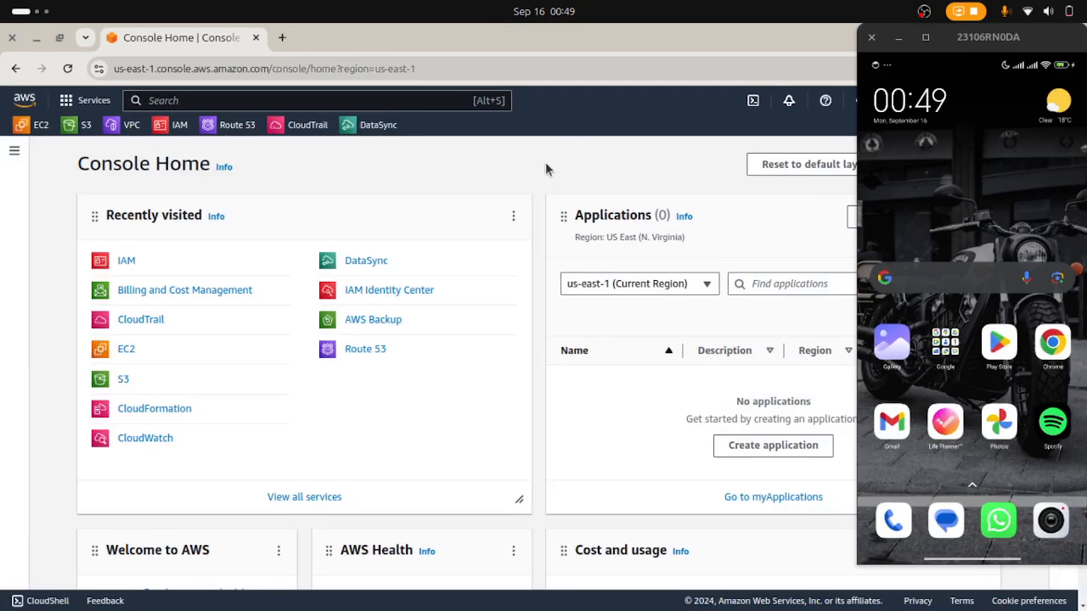
{"action": "left_click", "coordinate": [897, 37]}
{"action": "key", "text": "super"}
{"action": "scroll", "coordinate": [589, 198], "scroll_direction": "down", "scroll_amount": 1}
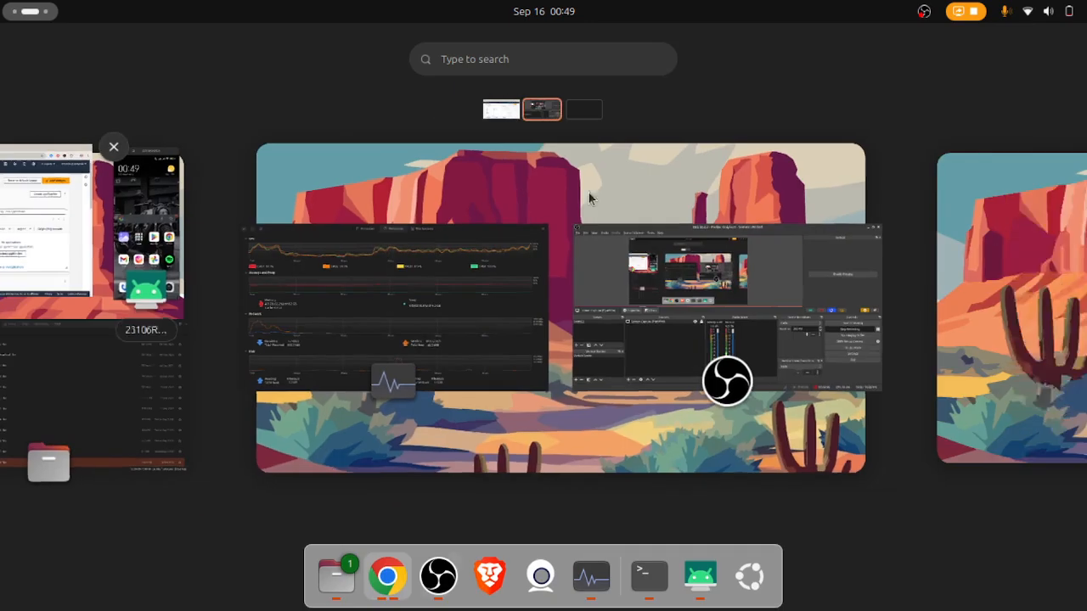
{"action": "scroll", "coordinate": [589, 198], "scroll_direction": "up", "scroll_amount": 1}
{"action": "left_click", "coordinate": [588, 193]}
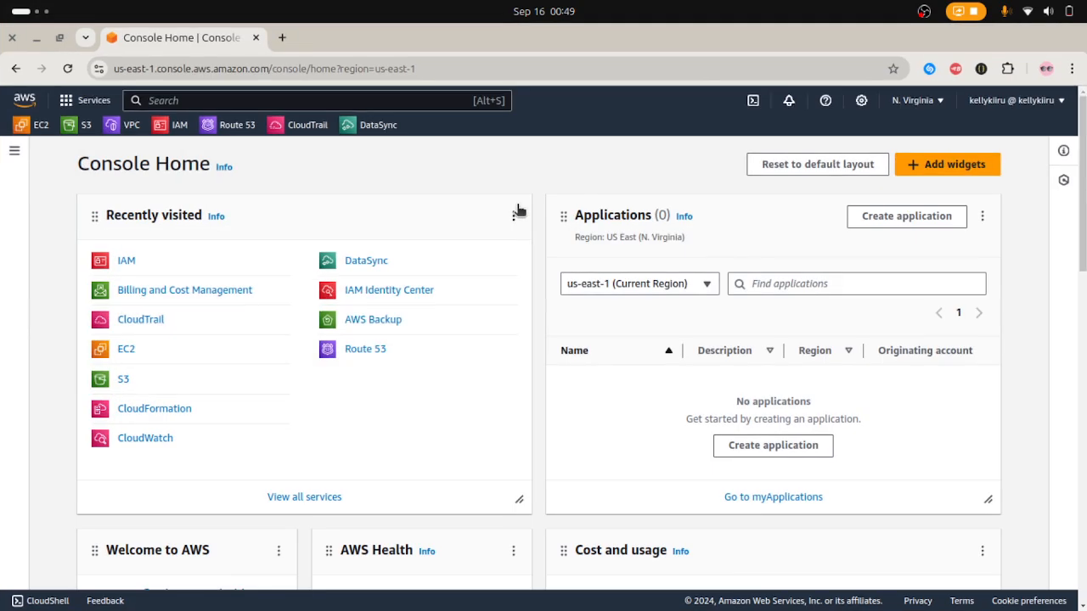
Open IAM, review the Root user MFA and Add MFA recommendations, then open Users.
{"action": "left_click", "coordinate": [125, 263]}
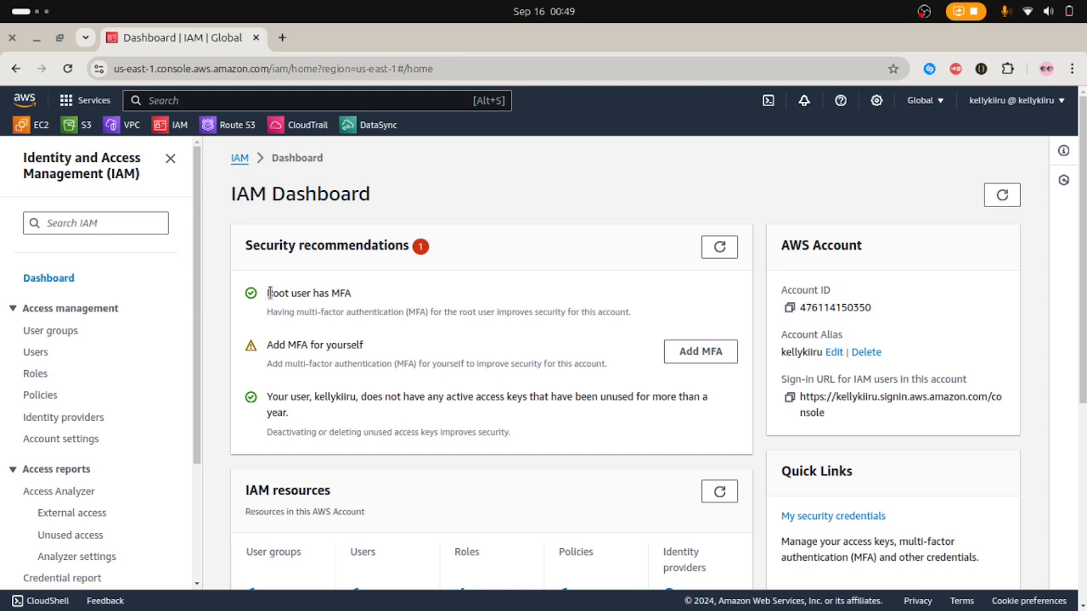
{"action": "left_click_drag", "start_coordinate": [265, 293], "coordinate": [361, 289]}
{"action": "left_click", "coordinate": [407, 308]}
{"action": "left_click_drag", "start_coordinate": [267, 345], "coordinate": [383, 351]}
{"action": "left_click", "coordinate": [383, 345]}
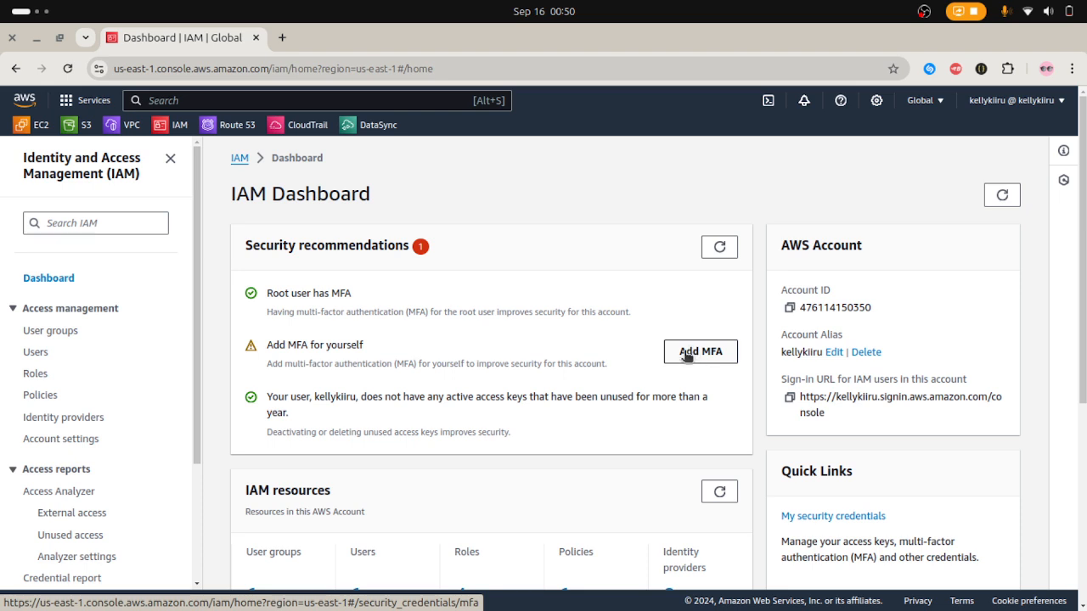
{"action": "left_click", "coordinate": [35, 353]}
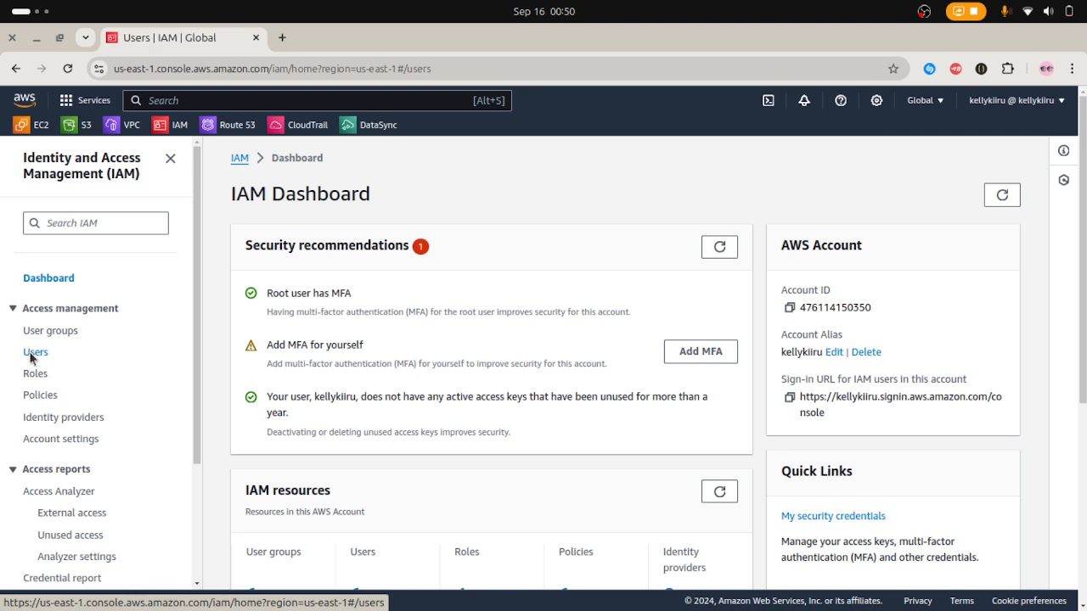
Open the user's Security credentials tab and inspect the empty multi-factor authentication section.
{"action": "left_click", "coordinate": [170, 159]}
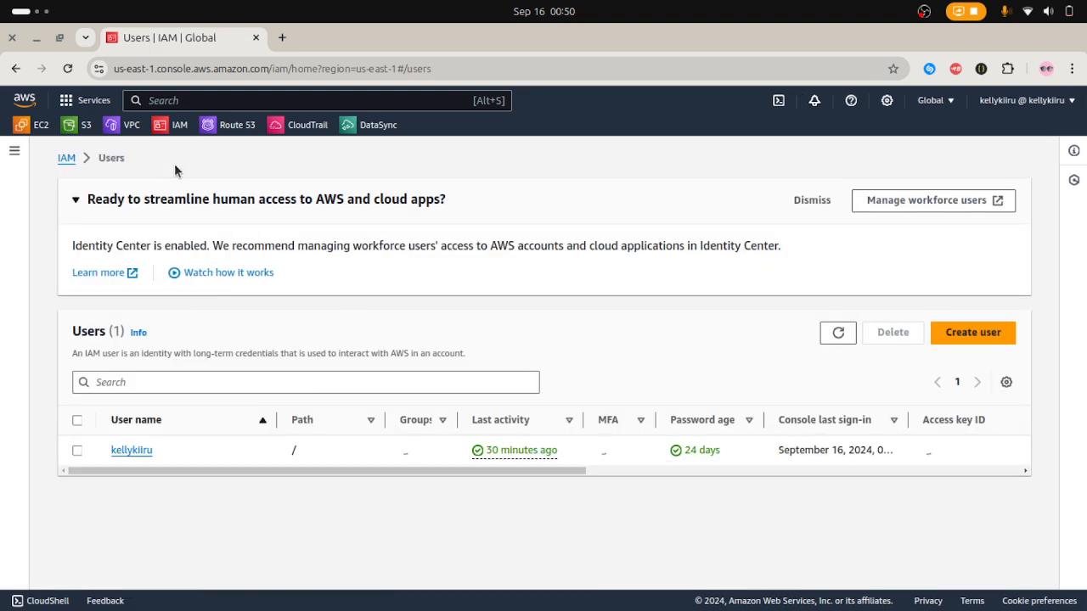
{"action": "left_click", "coordinate": [130, 453]}
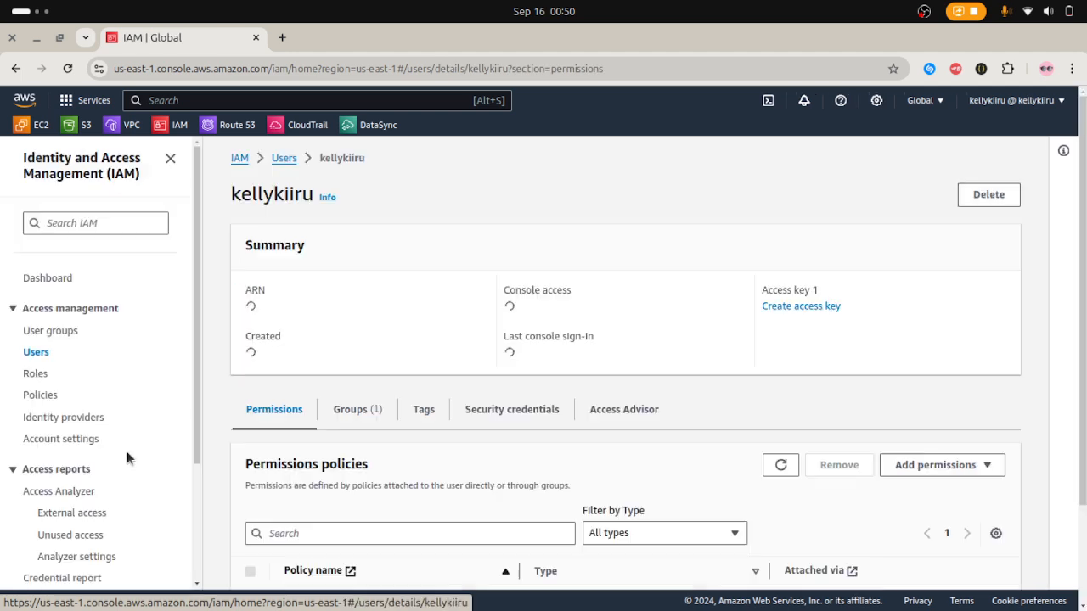
{"action": "left_click", "coordinate": [171, 160]}
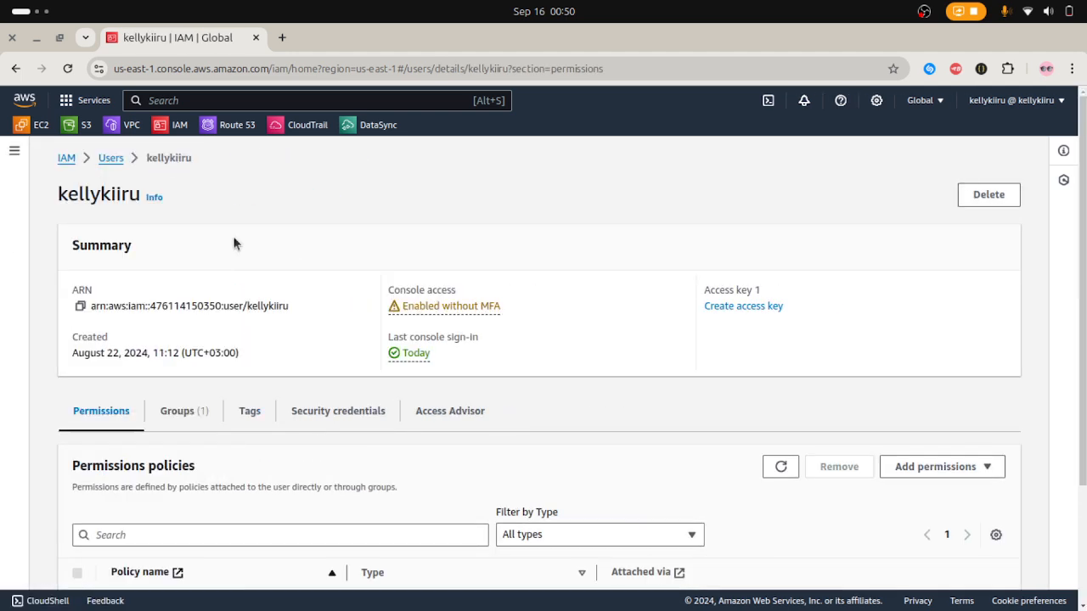
{"action": "scroll", "coordinate": [311, 386], "scroll_direction": "down", "scroll_amount": 3}
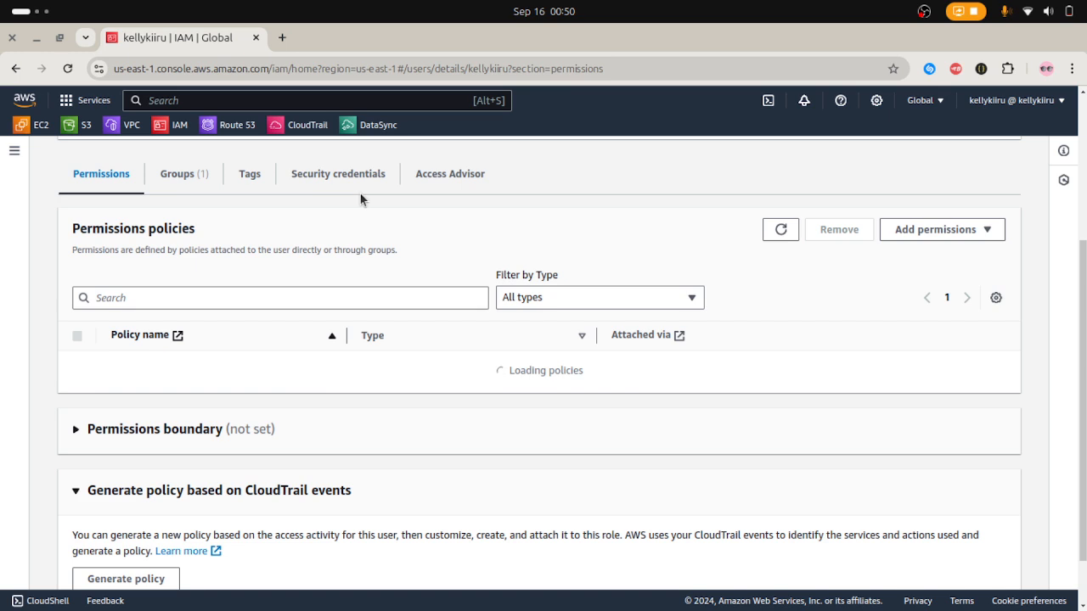
{"action": "left_click", "coordinate": [325, 168]}
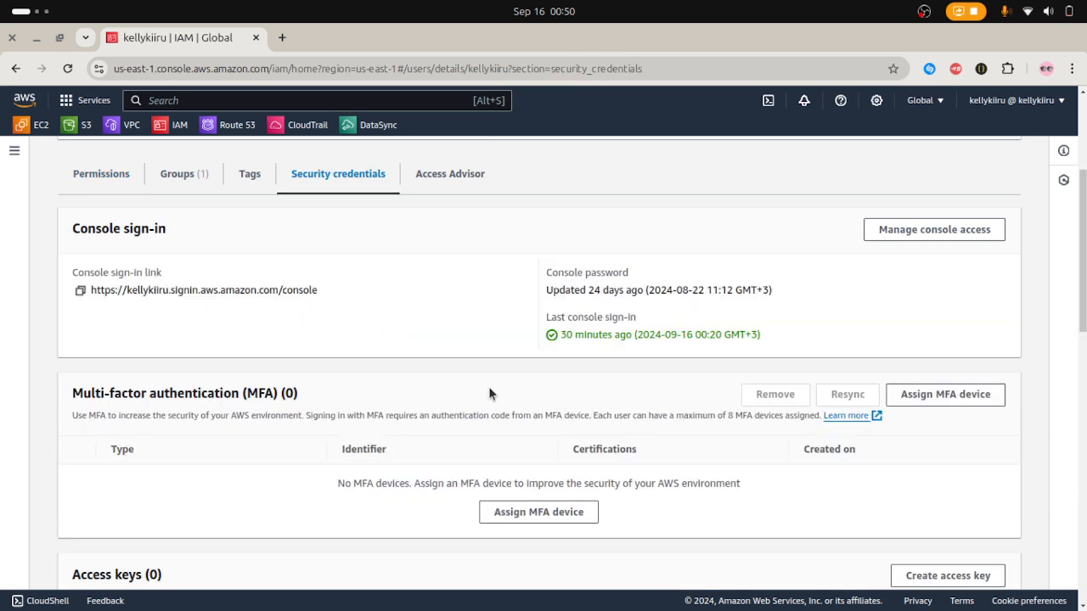
{"action": "scroll", "coordinate": [489, 386], "scroll_direction": "down", "scroll_amount": 1}
{"action": "left_click_drag", "start_coordinate": [70, 363], "coordinate": [243, 368]}
{"action": "left_click", "coordinate": [416, 374]}
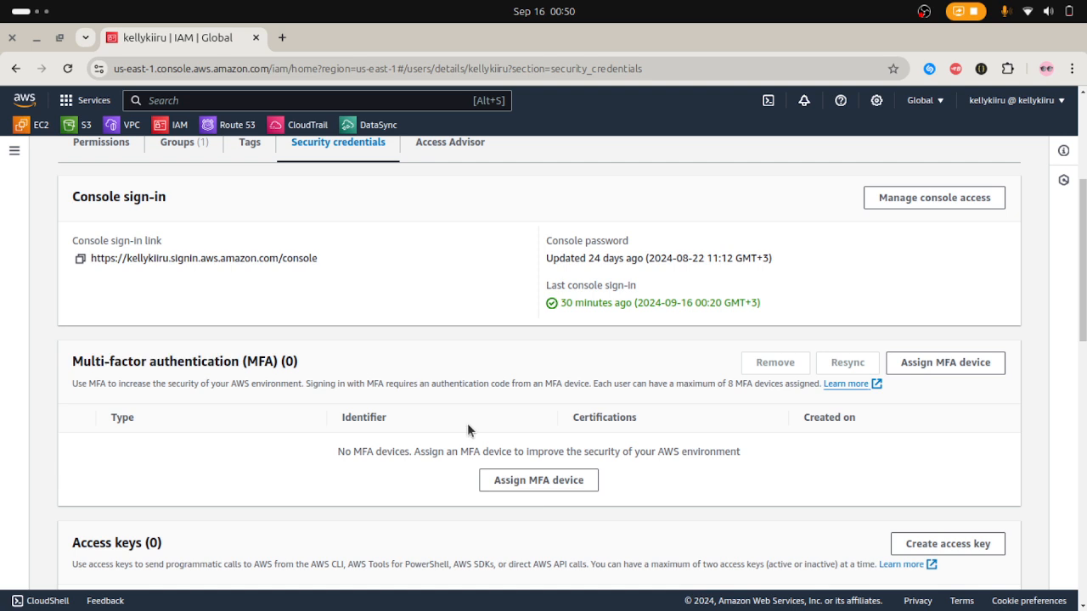
Start assigning an Authenticator app MFA device named IAM_MSFT_MFA and continue to setup.
{"action": "left_click", "coordinate": [514, 483]}
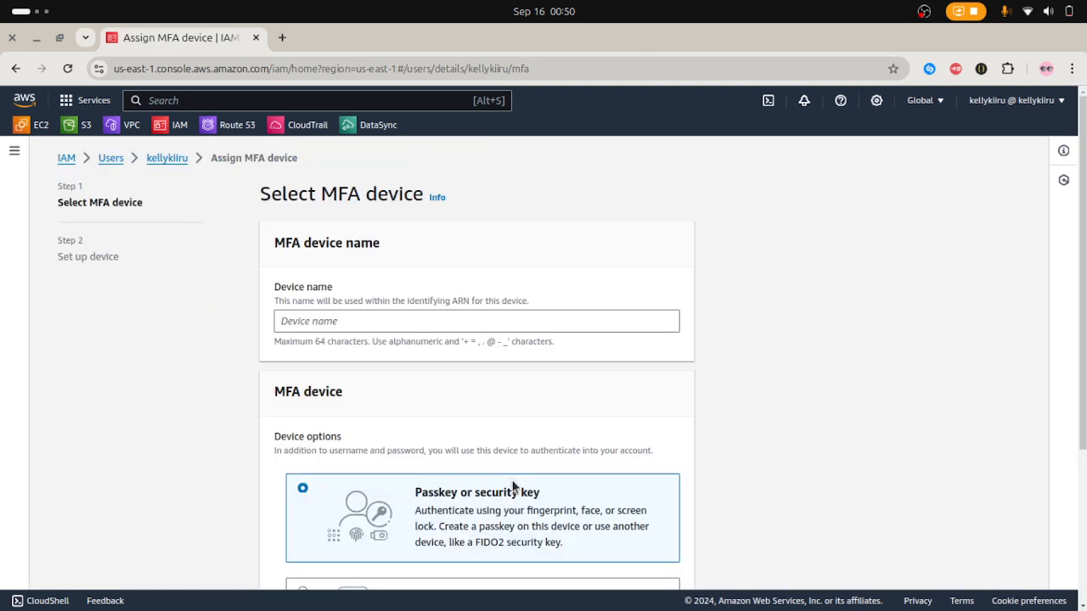
{"action": "left_click", "coordinate": [545, 319]}
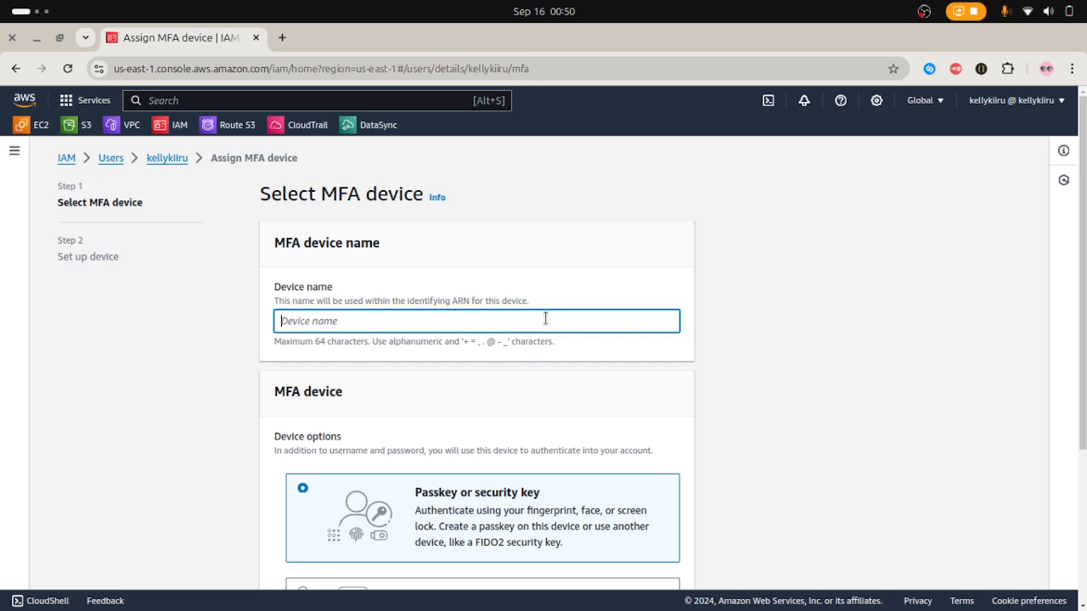
{"action": "type", "text": "IAM_MSFT_MFA"}
{"action": "scroll", "coordinate": [553, 315], "scroll_direction": "down", "scroll_amount": 5}
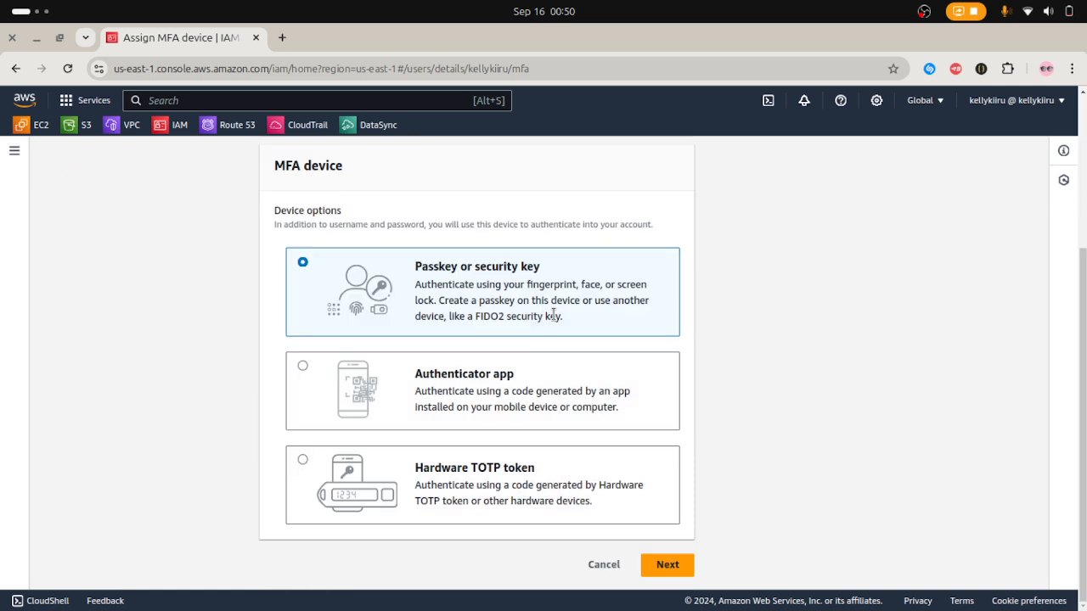
{"action": "left_click", "coordinate": [393, 382]}
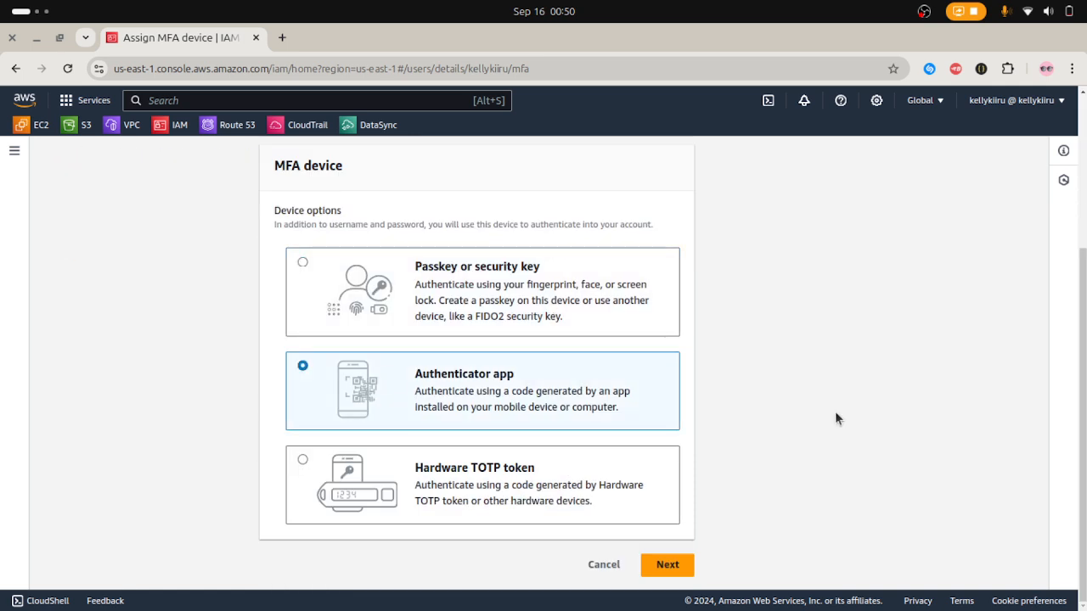
{"action": "left_click", "coordinate": [662, 565]}
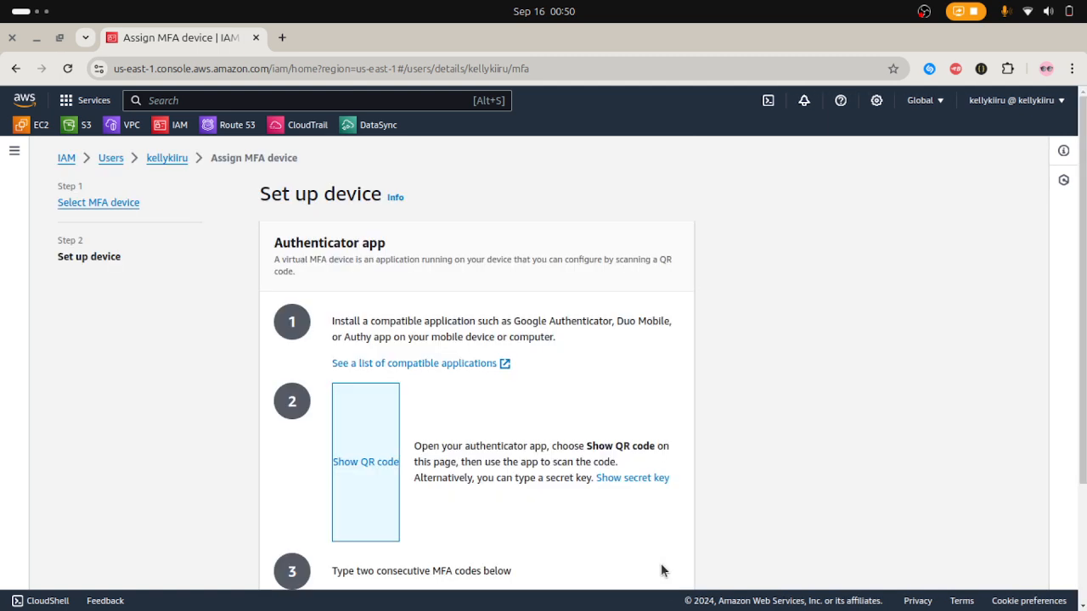
Reveal the setup QR code and bring the phone mirror forward to scan it.
{"action": "left_click", "coordinate": [368, 467]}
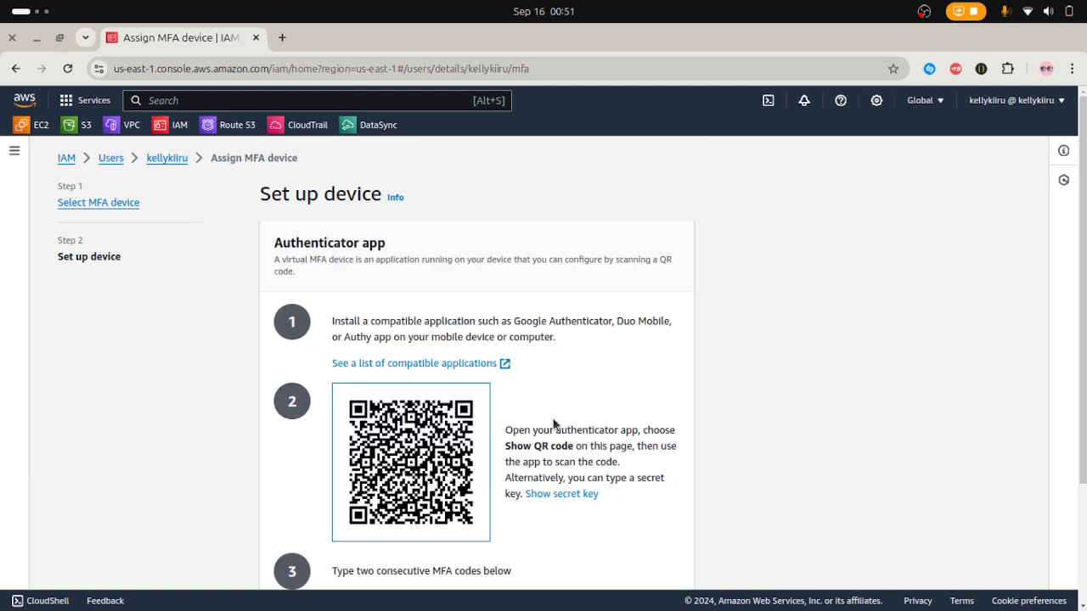
{"action": "scroll", "coordinate": [601, 434], "scroll_direction": "down", "scroll_amount": 3}
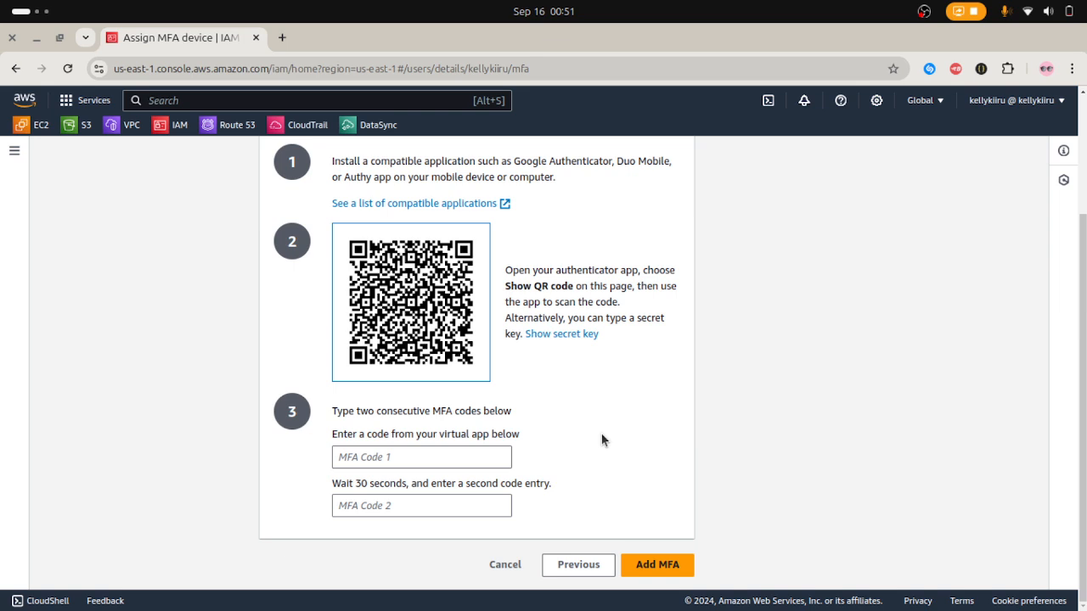
{"action": "key", "text": "super"}
{"action": "key", "text": "super"}
{"action": "left_click", "coordinate": [808, 224]}
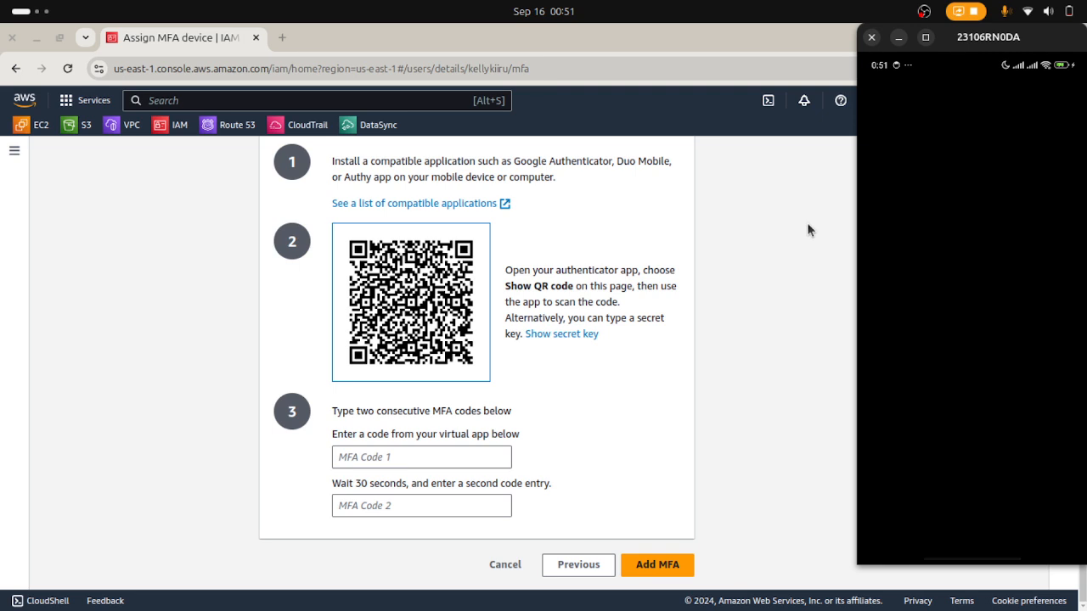
{"action": "scroll", "coordinate": [670, 384], "scroll_direction": "up", "scroll_amount": 3}
{"action": "scroll", "coordinate": [670, 384], "scroll_direction": "down", "scroll_amount": 2}
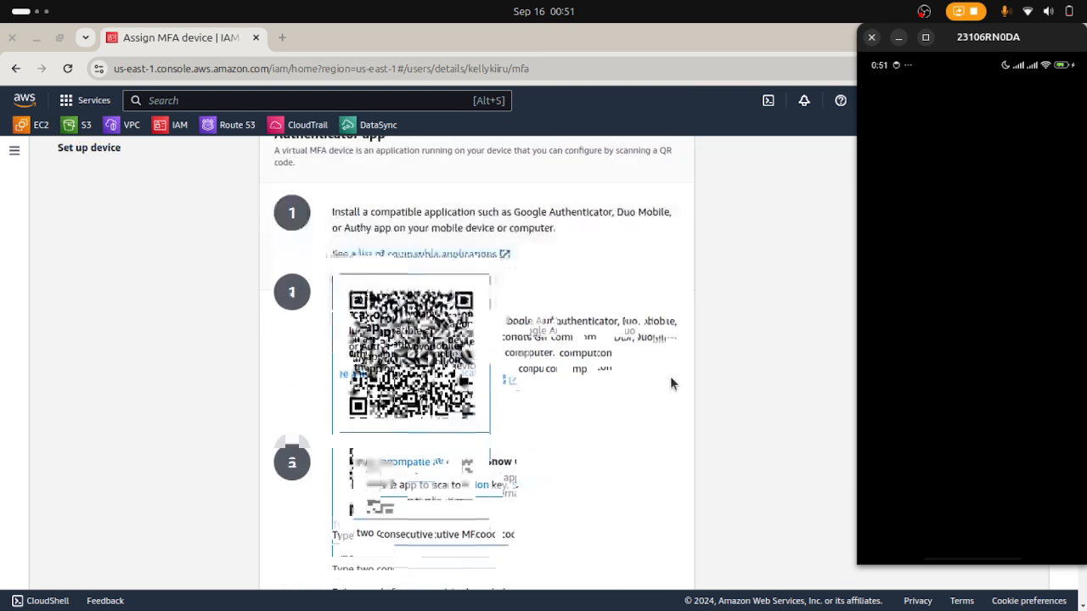
{"action": "scroll", "coordinate": [670, 384], "scroll_direction": "up", "scroll_amount": 2}
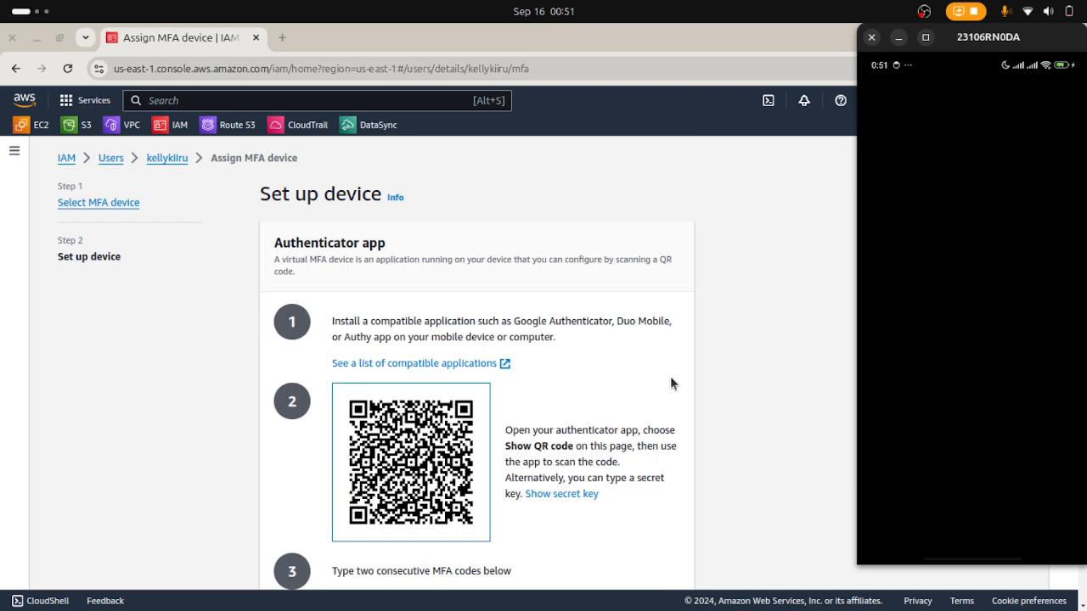
{"action": "scroll", "coordinate": [586, 411], "scroll_direction": "down", "scroll_amount": 2}
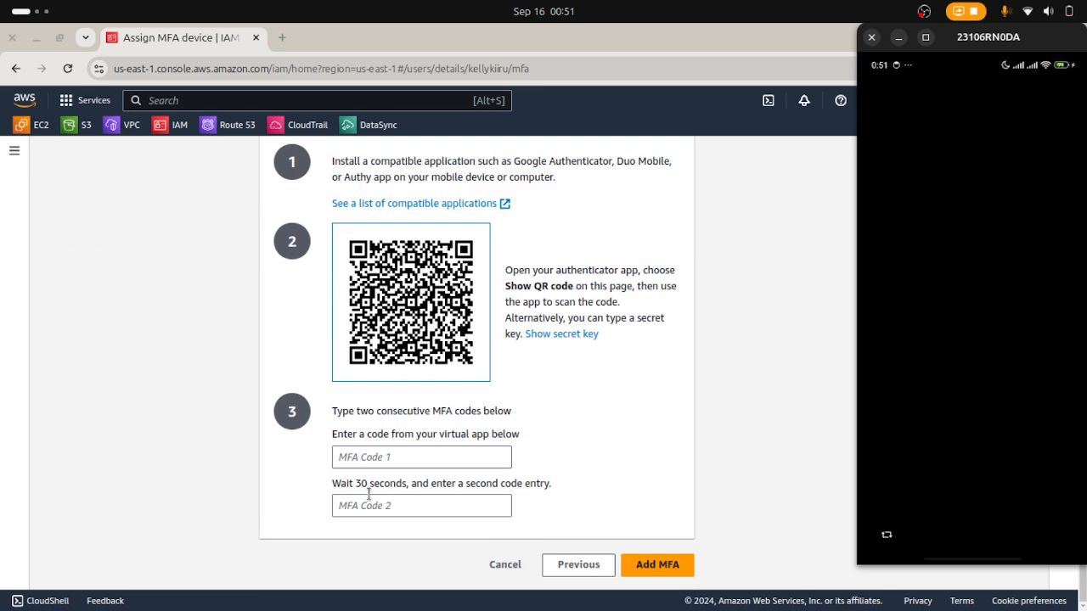
Enter two consecutive authenticator codes in MFA Code 1 and 2, then submit with Add MFA.
{"action": "left_click", "coordinate": [383, 462]}
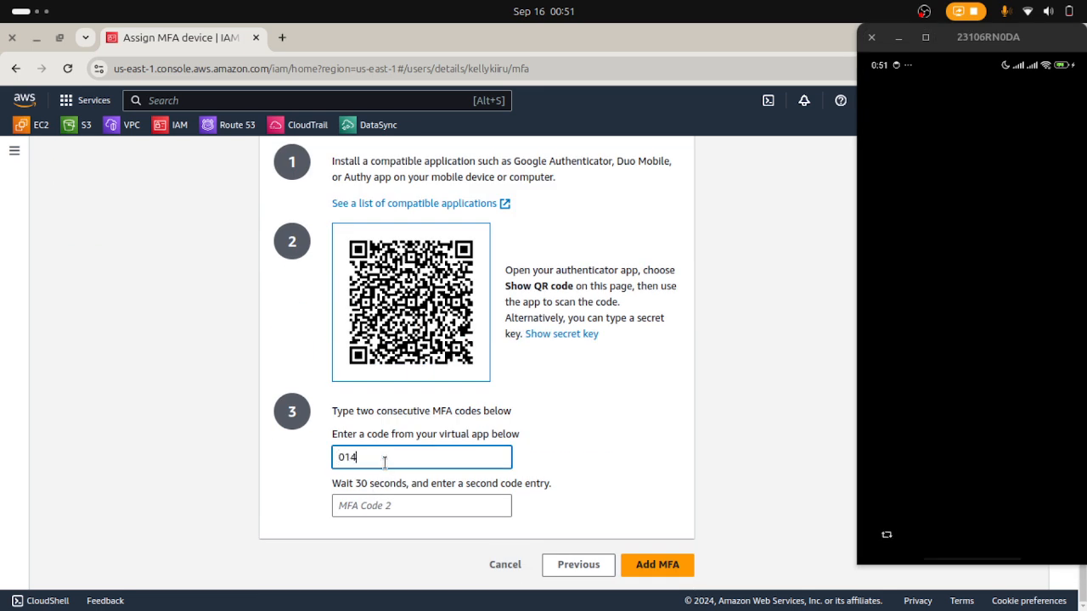
{"action": "left_click_drag", "start_coordinate": [330, 484], "coordinate": [406, 485]}
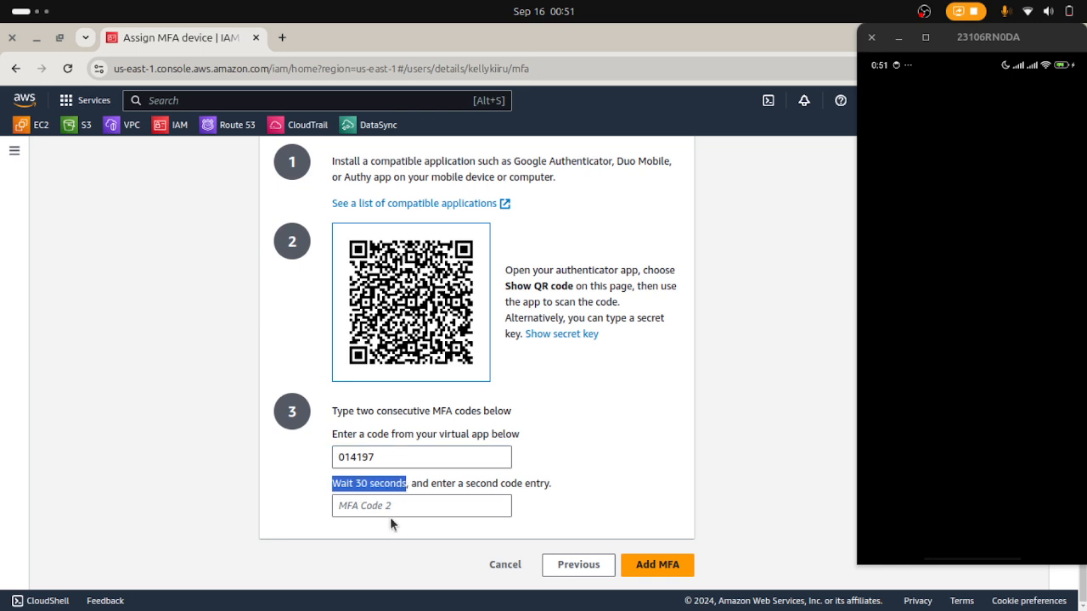
{"action": "left_click", "coordinate": [404, 506]}
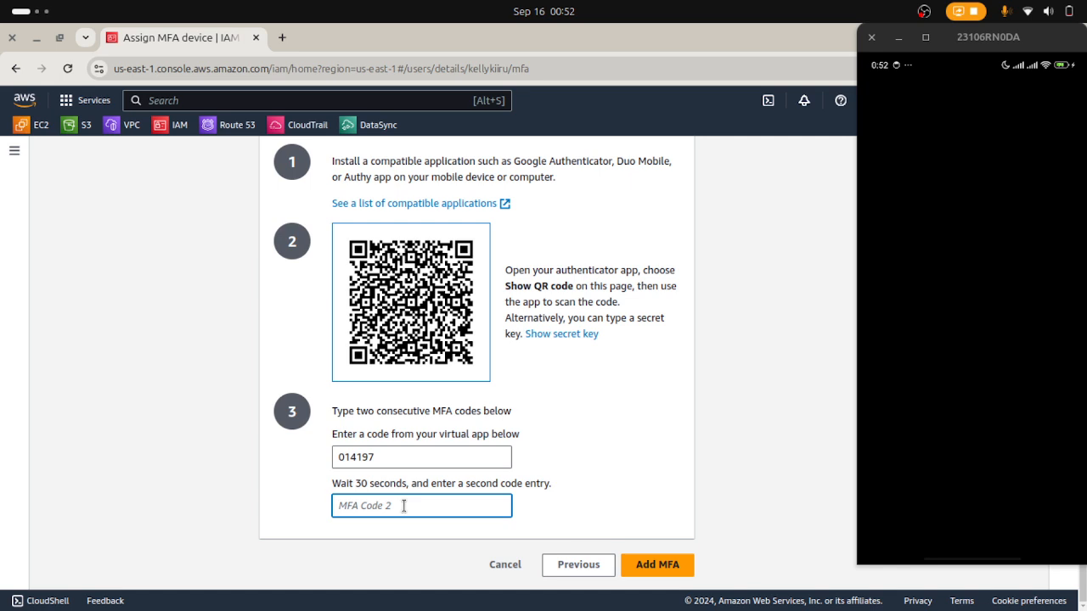
{"action": "left_click_drag", "start_coordinate": [354, 486], "coordinate": [415, 486]}
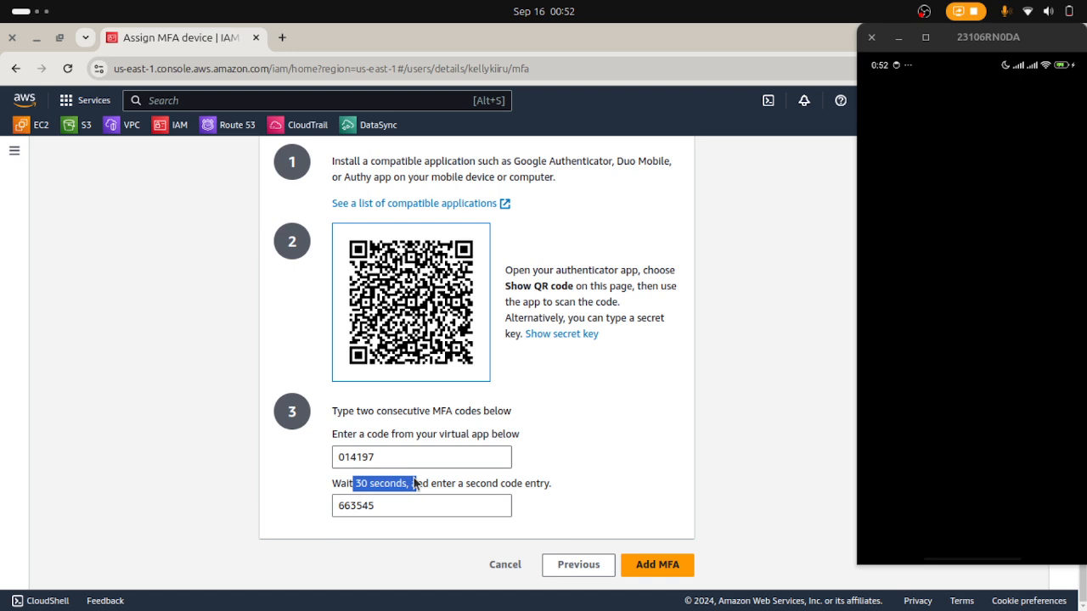
{"action": "left_click", "coordinate": [434, 488]}
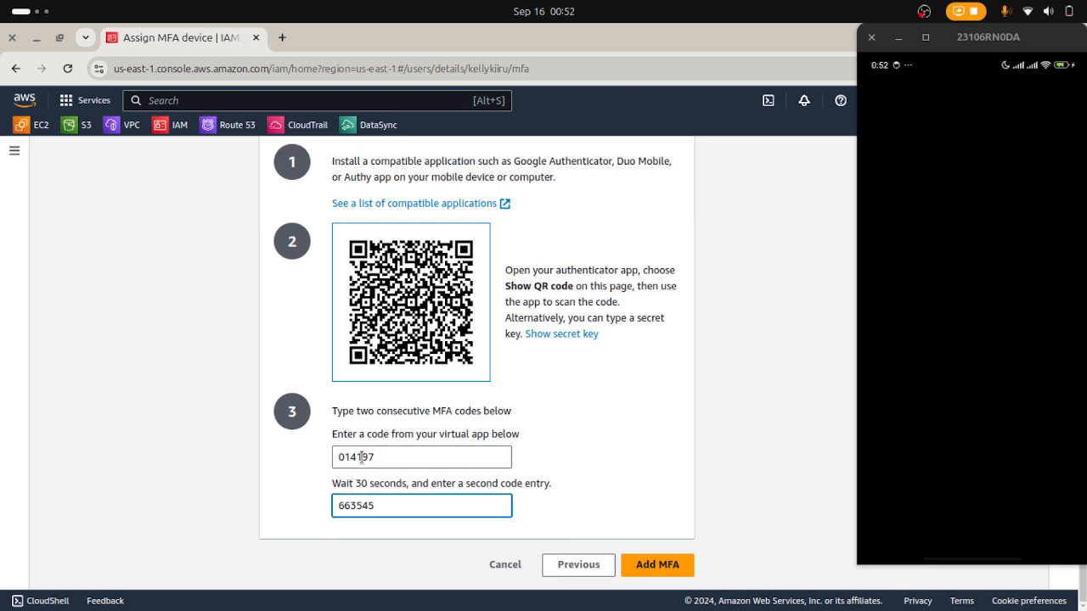
{"action": "double_click", "coordinate": [361, 458]}
{"action": "left_click", "coordinate": [402, 460]}
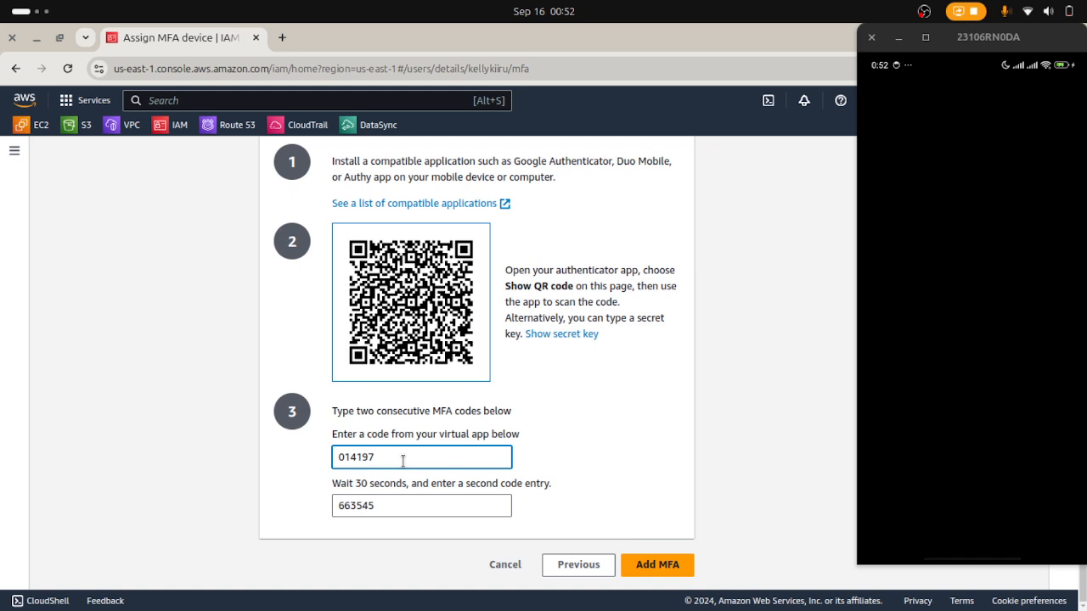
{"action": "left_click", "coordinate": [383, 507]}
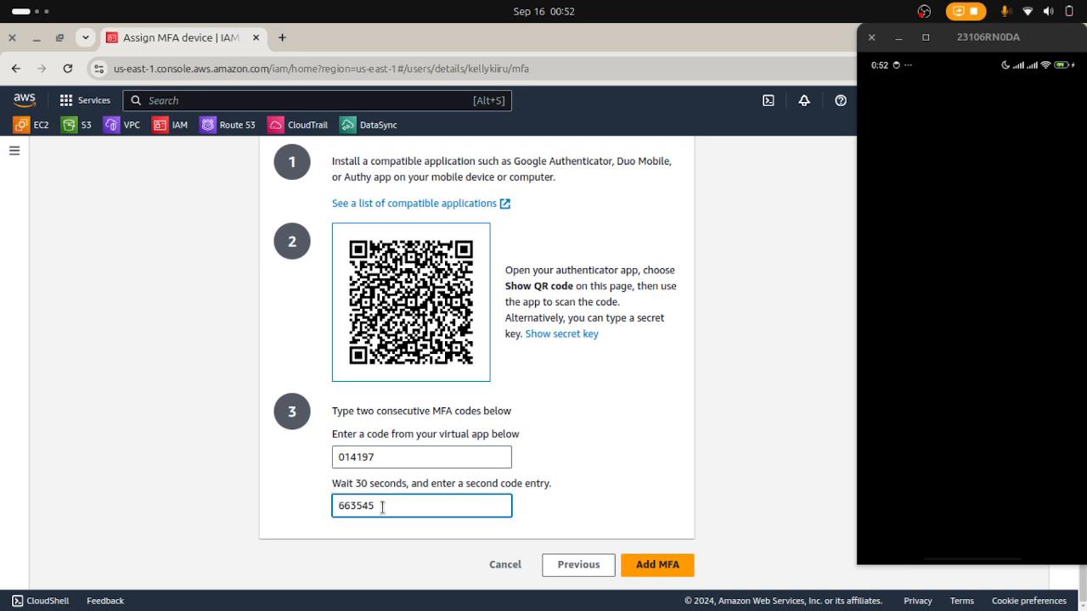
{"action": "left_click", "coordinate": [655, 567]}
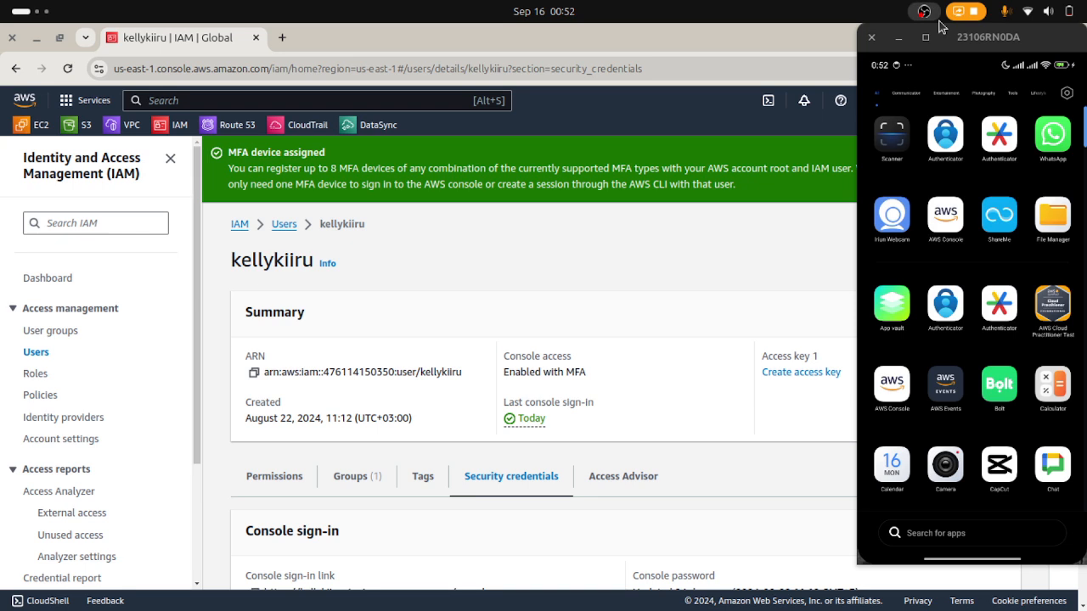
Minimize the phone mirror and check the MFA device assigned confirmation.
{"action": "left_click", "coordinate": [898, 39]}
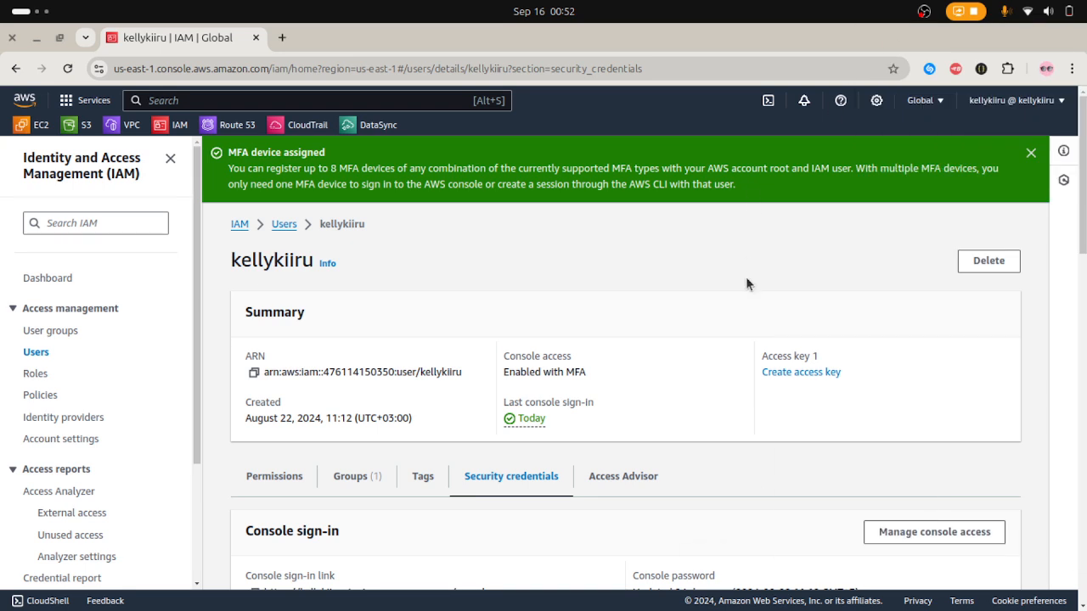
{"action": "left_click_drag", "start_coordinate": [248, 153], "coordinate": [347, 157]}
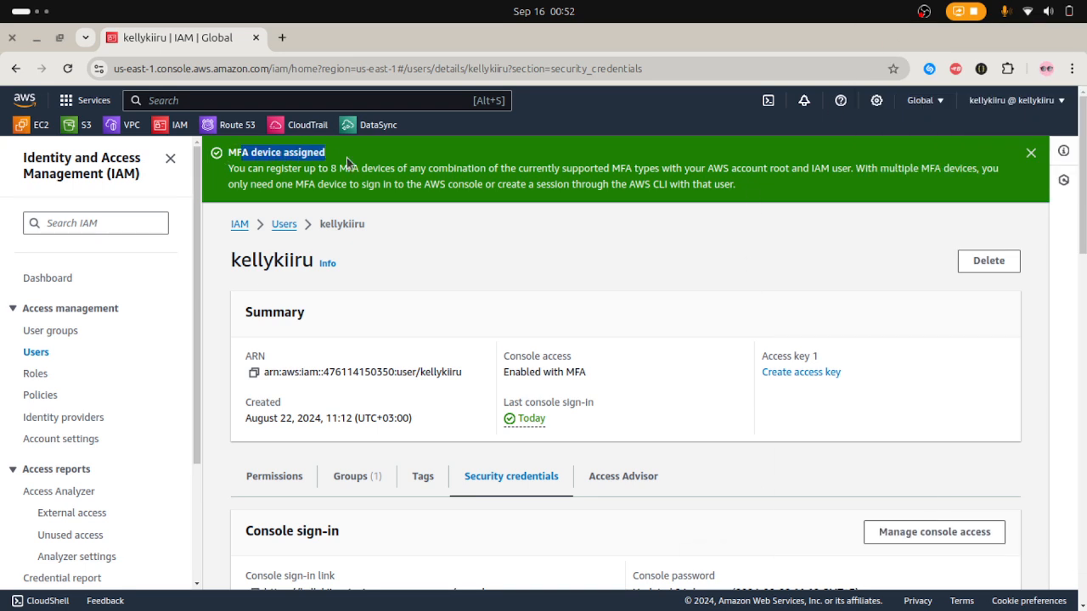
{"action": "left_click", "coordinate": [371, 151]}
Switch to the other Chrome window, close its New Tab, and find the empty MFA section.
{"action": "key", "text": "super"}
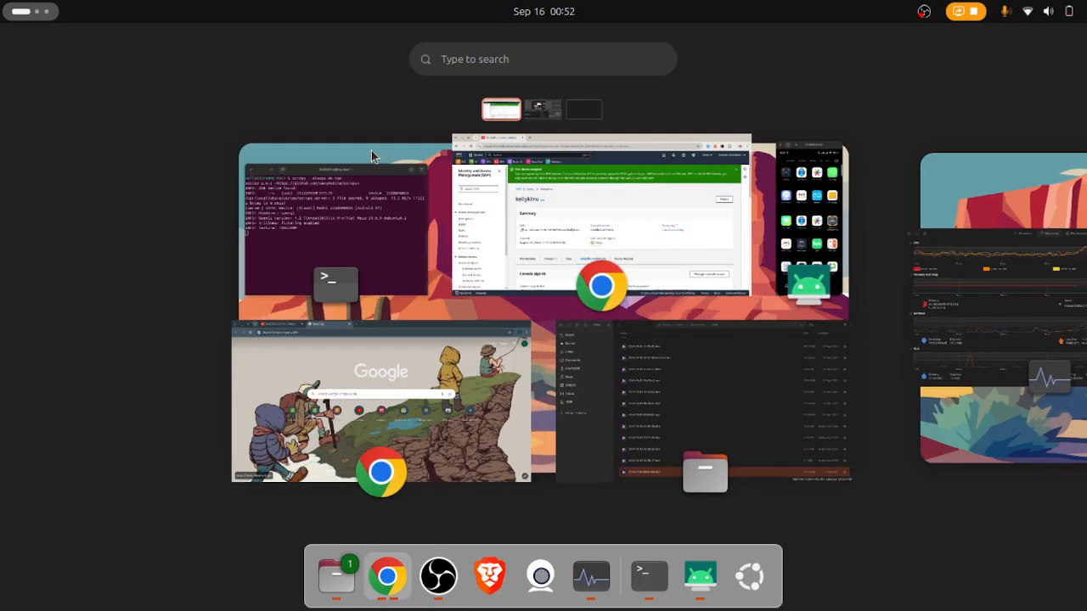
{"action": "left_click", "coordinate": [469, 378]}
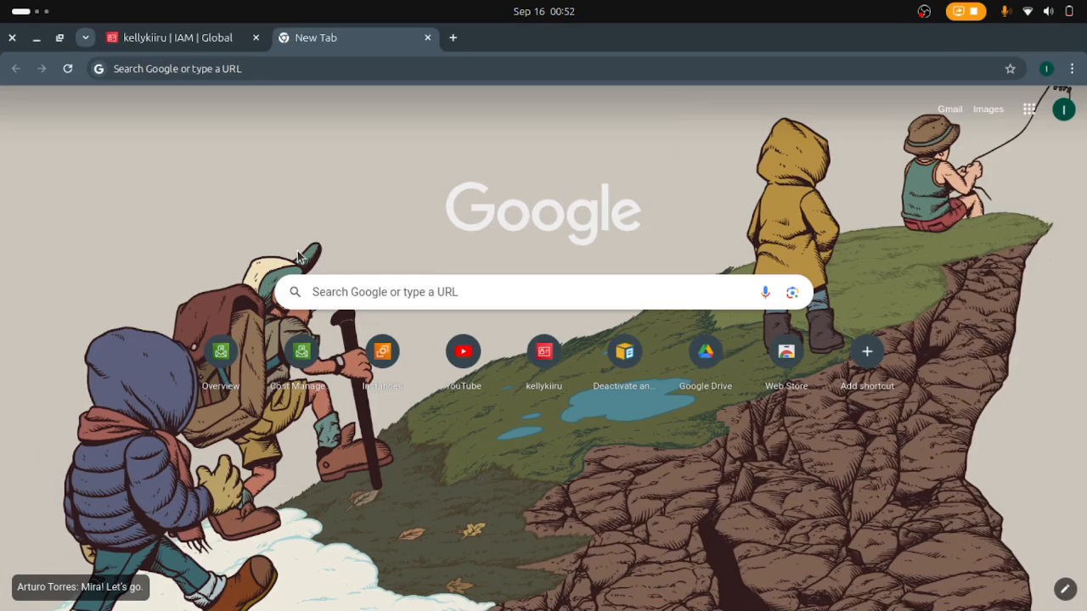
{"action": "key", "text": "ctrl+w"}
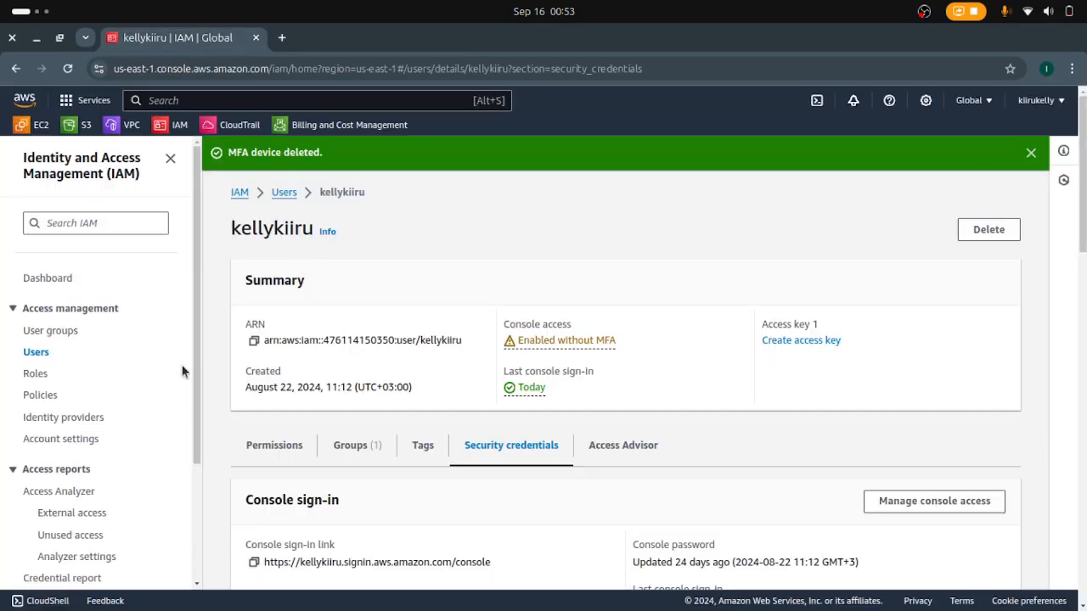
{"action": "scroll", "coordinate": [391, 423], "scroll_direction": "down", "scroll_amount": 6}
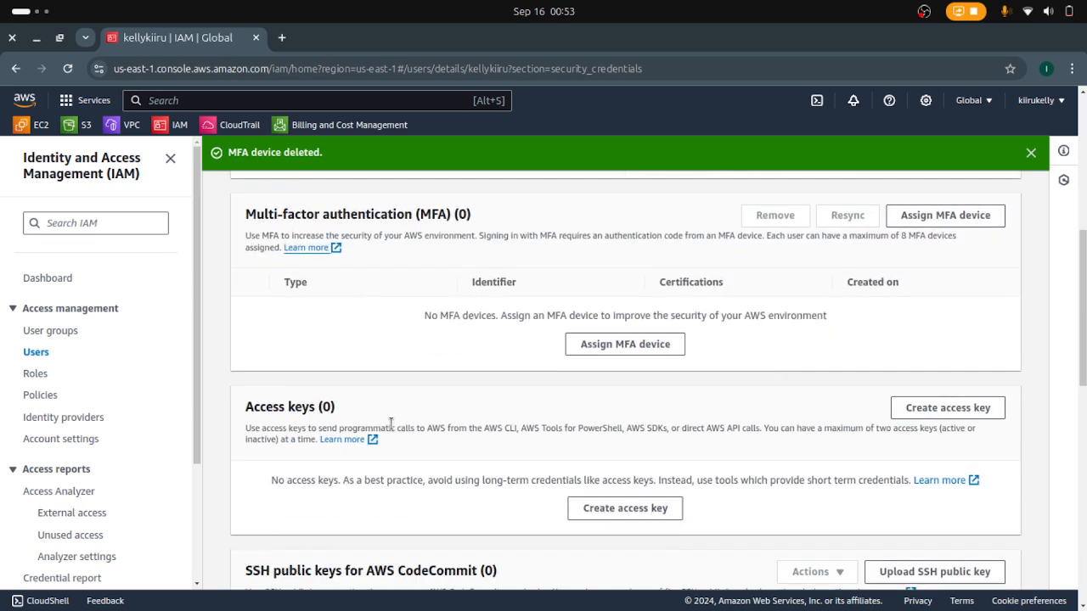
{"action": "scroll", "coordinate": [391, 423], "scroll_direction": "down", "scroll_amount": 3}
{"action": "scroll", "coordinate": [391, 422], "scroll_direction": "up", "scroll_amount": 7}
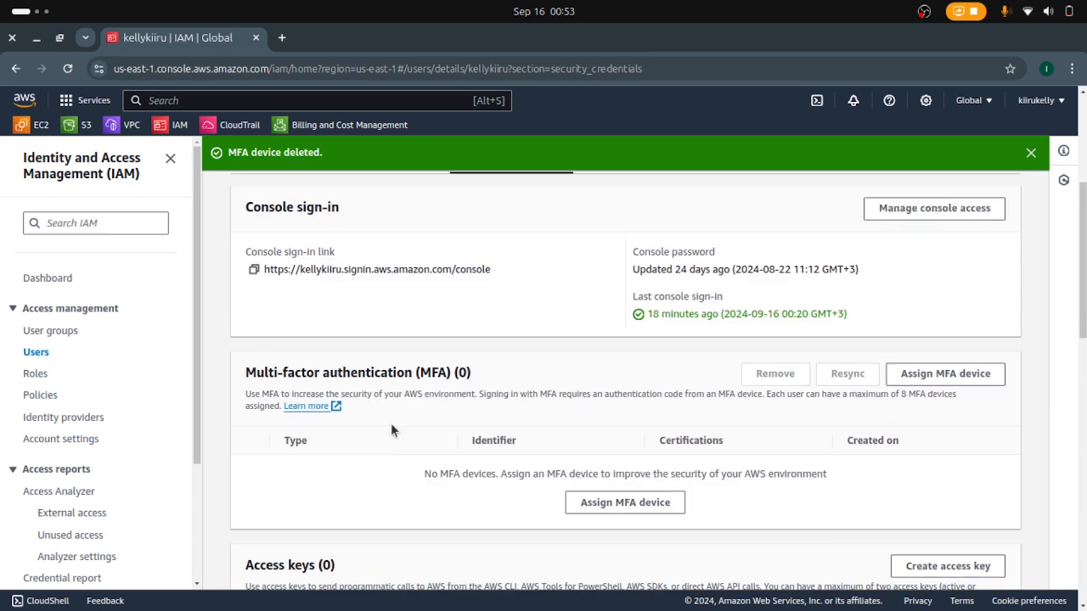
{"action": "scroll", "coordinate": [390, 424], "scroll_direction": "down", "scroll_amount": 1}
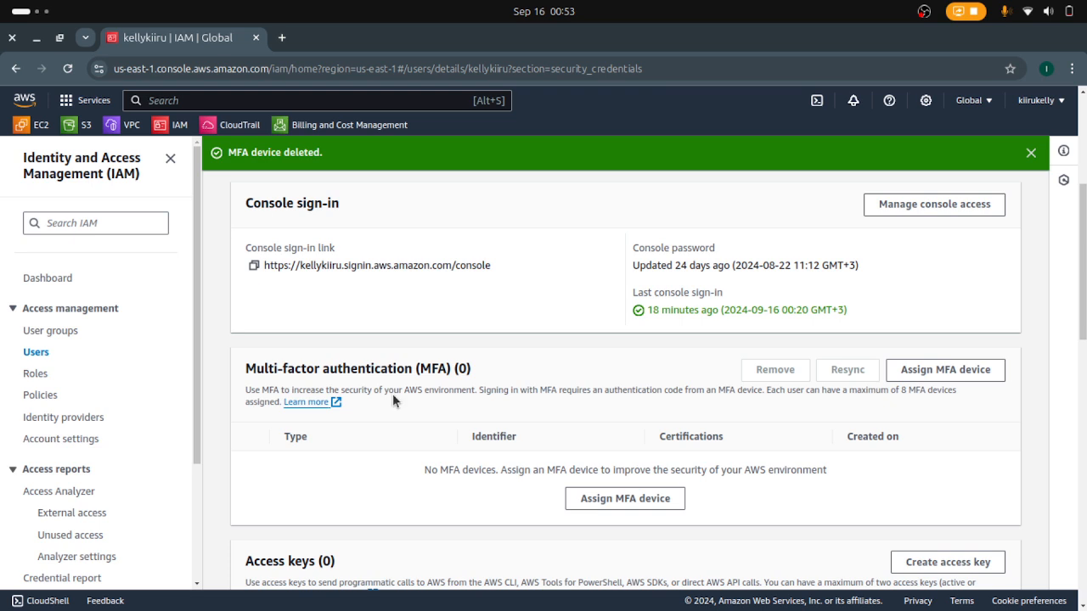
{"action": "left_click_drag", "start_coordinate": [518, 399], "coordinate": [553, 511]}
{"action": "left_click", "coordinate": [475, 515]}
Reload the user page and confirm the virtual MFA device IAM_MSFT_MFA is listed.
{"action": "key", "text": "ctrl+r"}
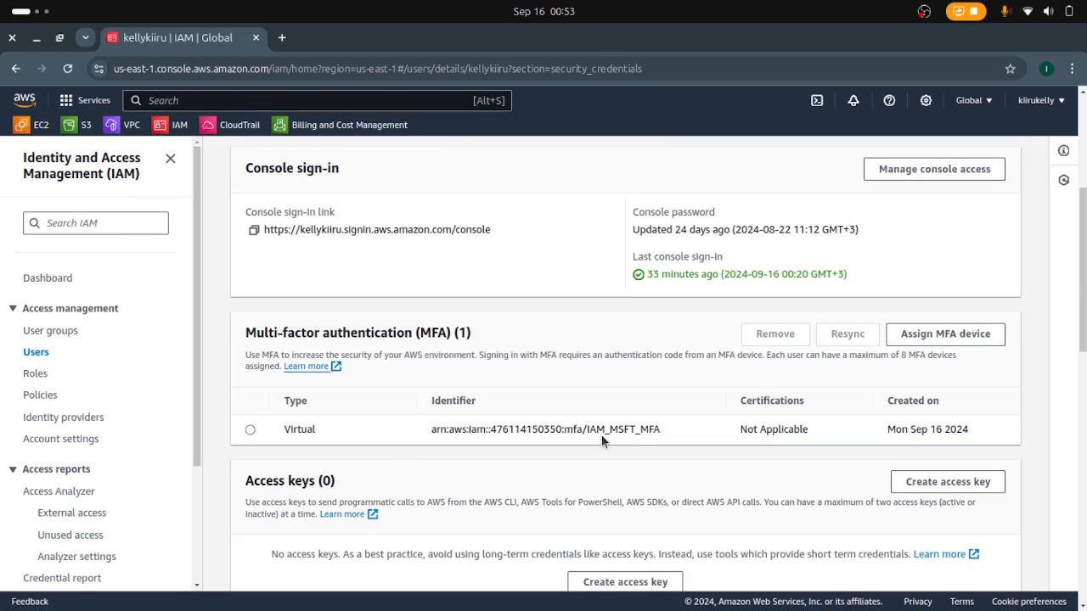
{"action": "left_click_drag", "start_coordinate": [586, 430], "coordinate": [678, 439]}
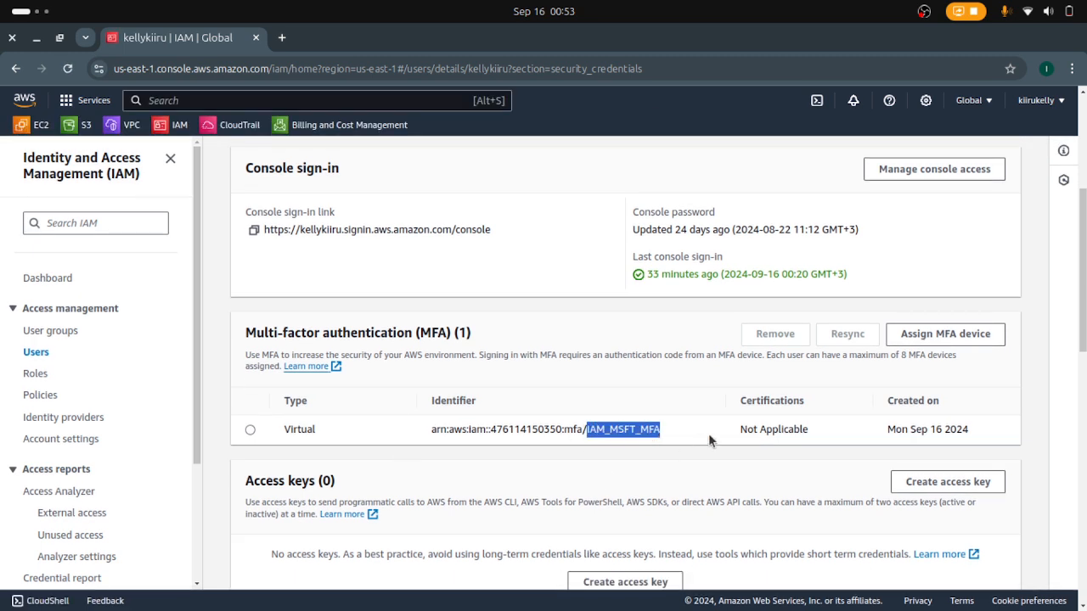
{"action": "left_click", "coordinate": [709, 434]}
{"action": "key", "text": "super"}
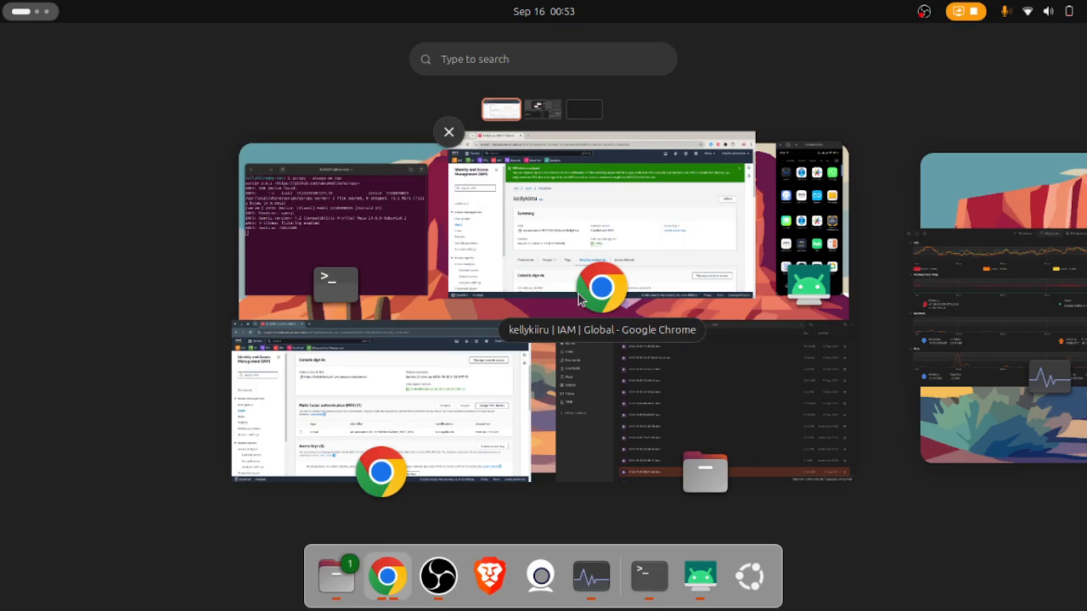
{"action": "left_click", "coordinate": [661, 224]}
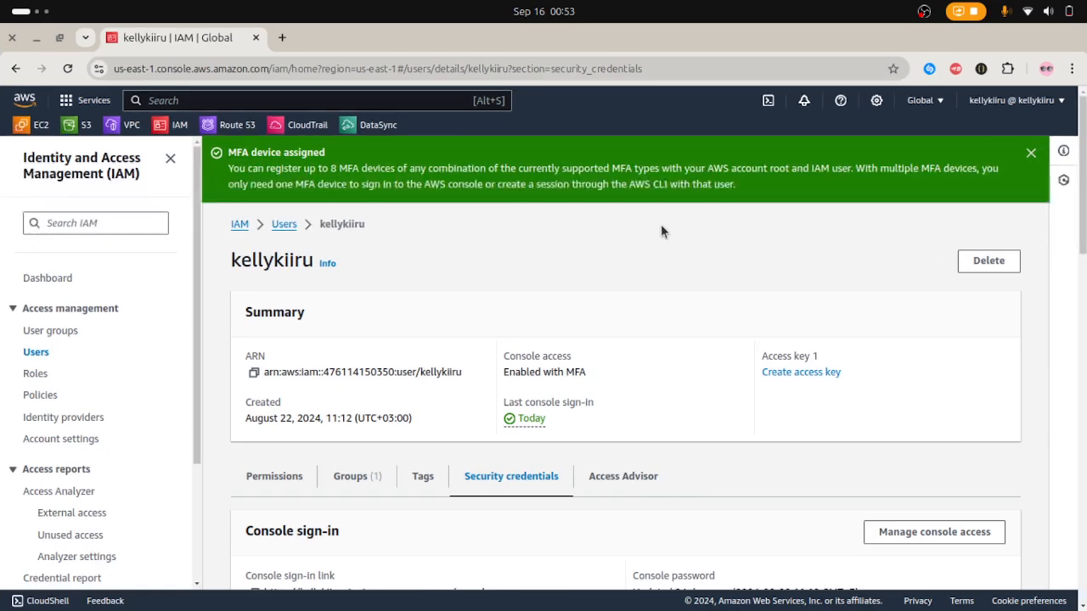
{"action": "key", "text": "super"}
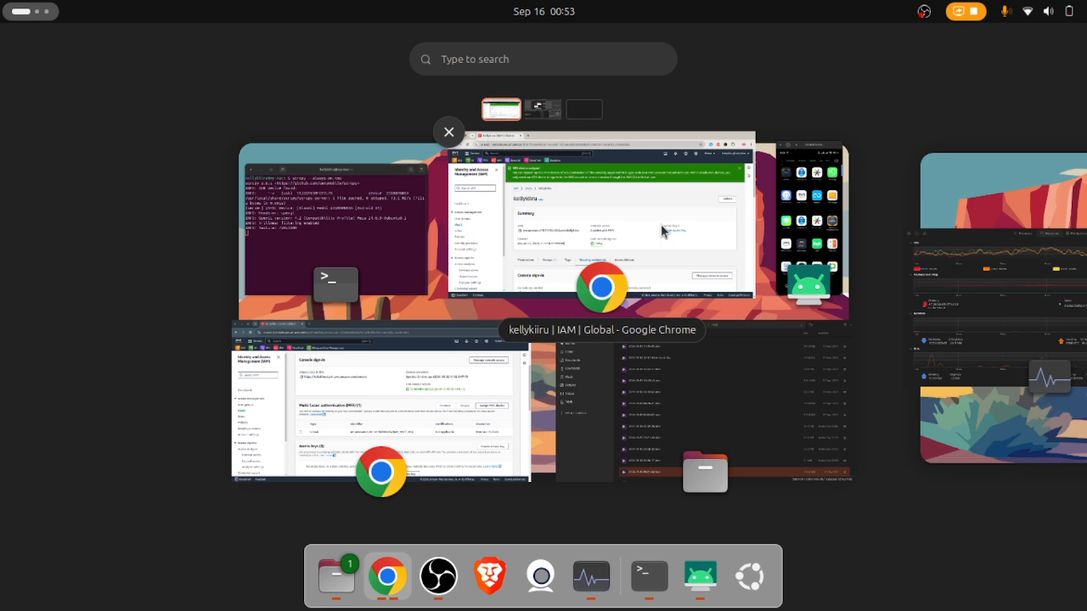
{"action": "left_click", "coordinate": [660, 225]}
{"action": "key", "text": "super"}
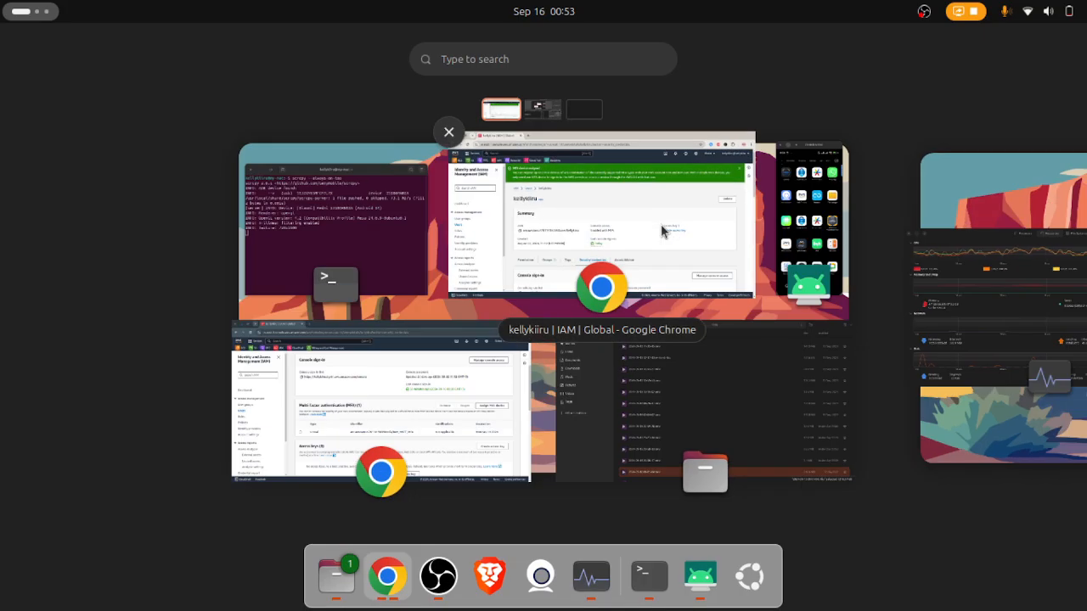